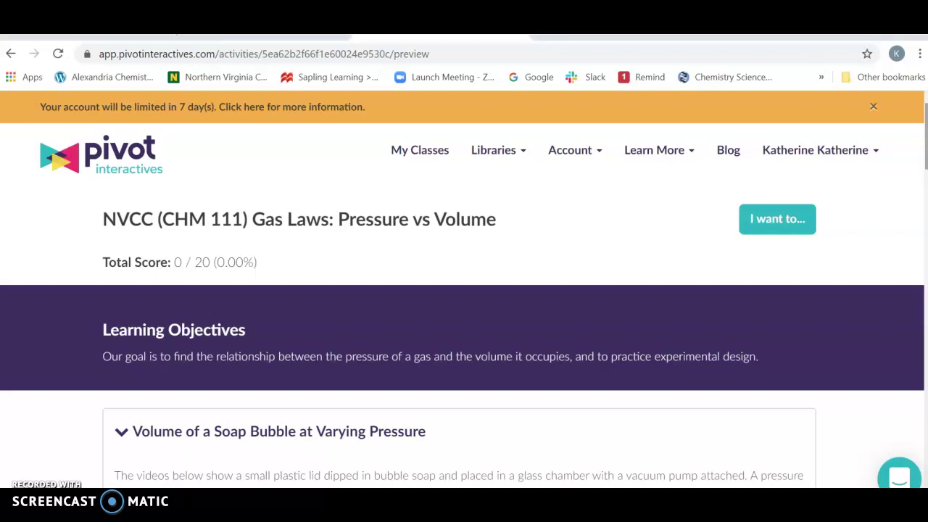
Play the trial 1 soap bubble video, pause it at 0.501 atm, and align the ruler's zero with the bubble's left edge
scroll(463, 290, down, 5)
scroll(462, 290, down, 4)
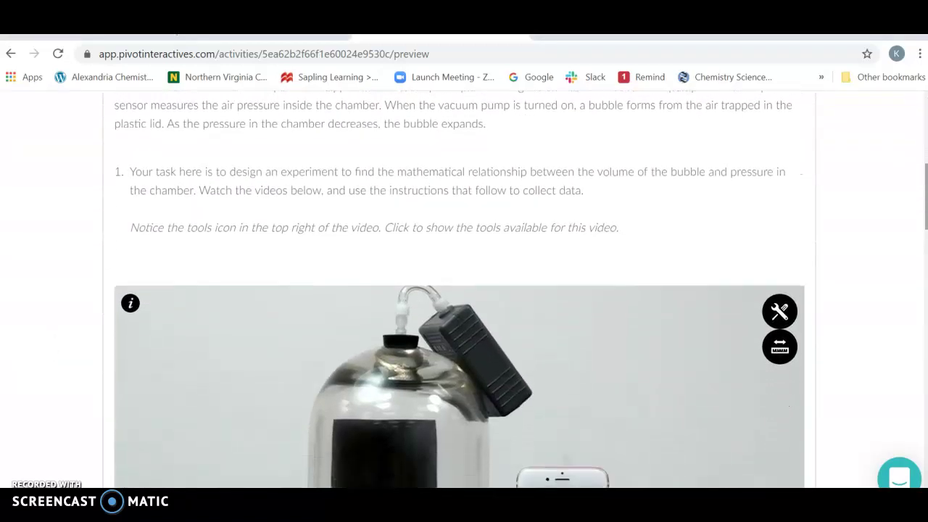
scroll(462, 290, down, 1)
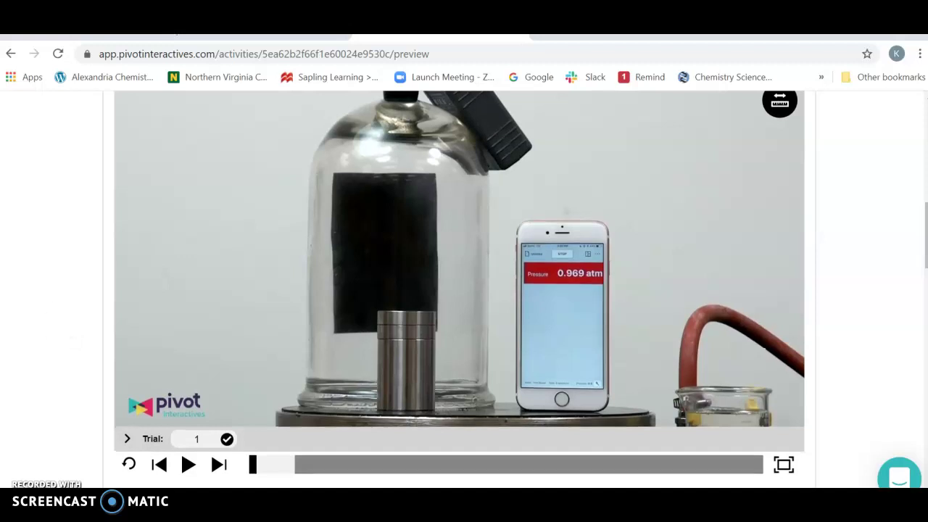
click(189, 470)
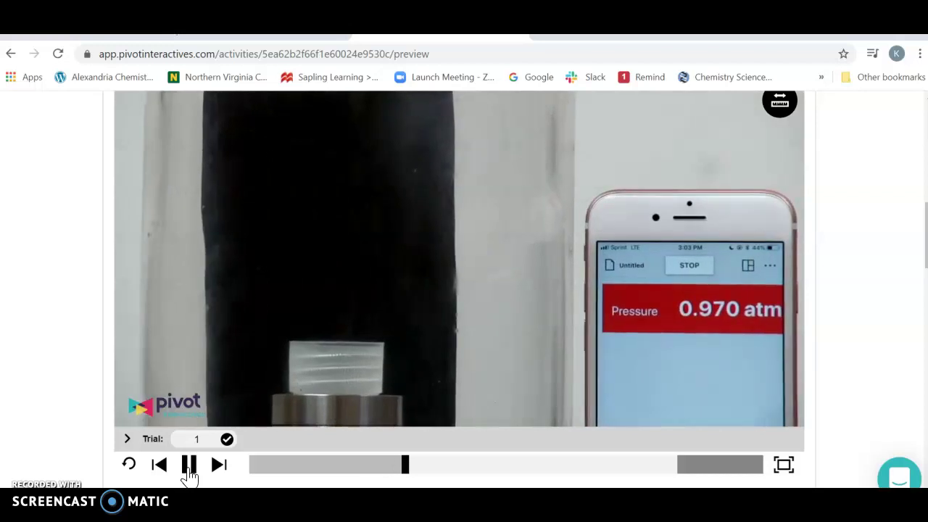
click(188, 465)
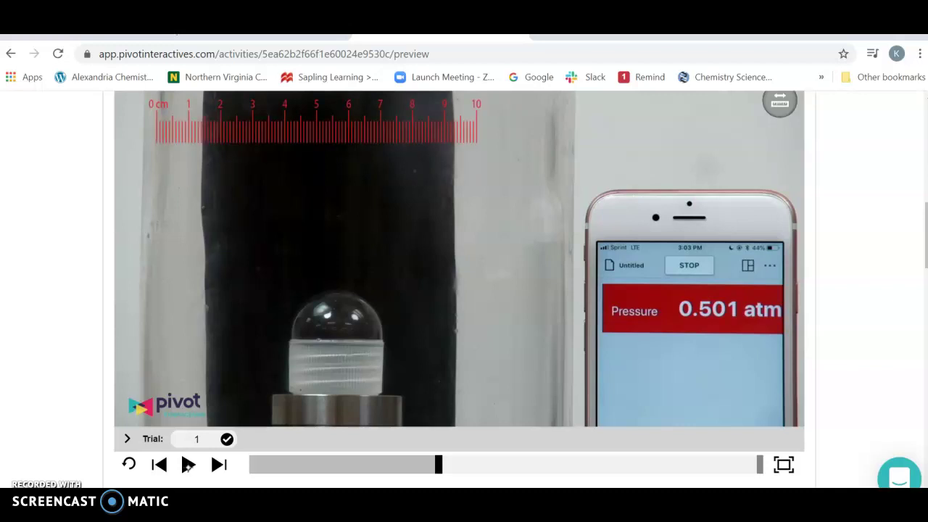
drag(158, 106, 297, 289)
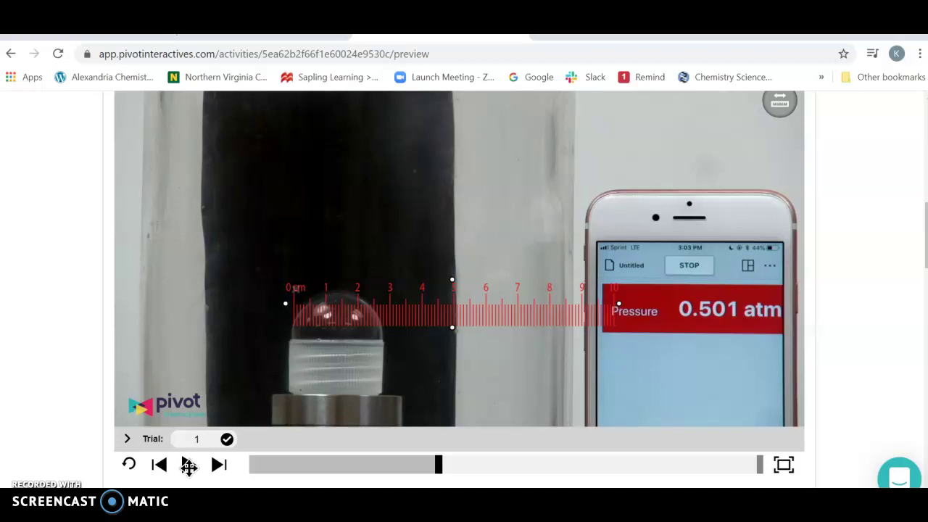
Advance the video to the 0.367 atm frame and realign the ruler's zero with the bubble's left edge
click(189, 465)
click(188, 464)
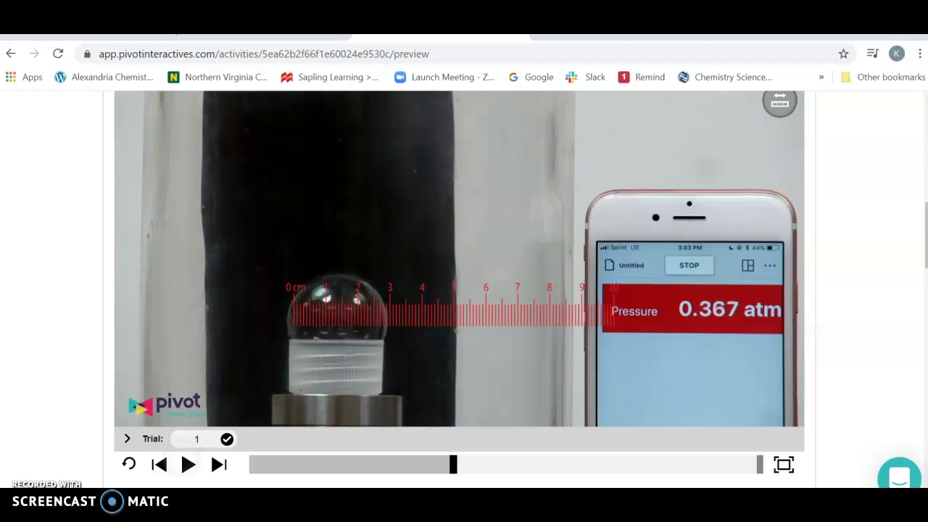
mouse_move(295, 289)
mouse_down()
mouse_move(292, 276)
mouse_move(290, 282)
mouse_up()
drag(447, 297, 448, 298)
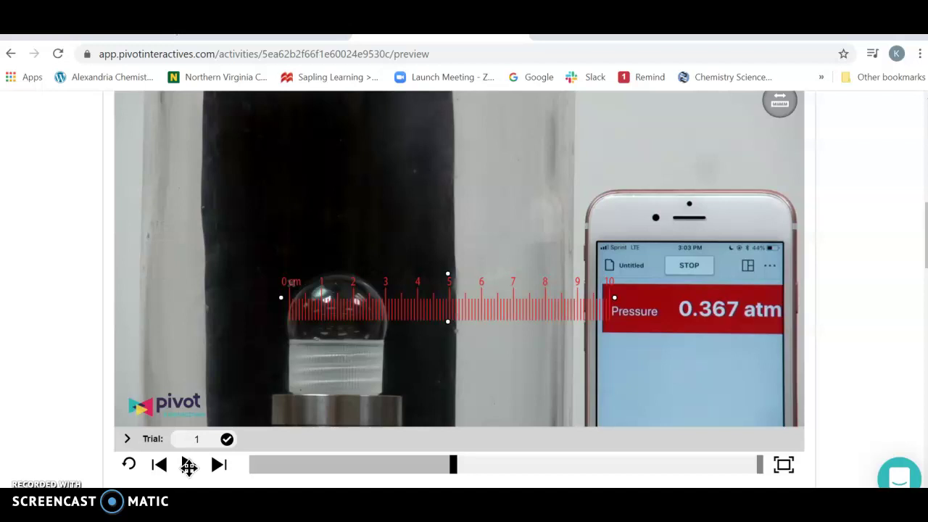
Rename the first column of the data table to Pressure
scroll(188, 466, down, 4)
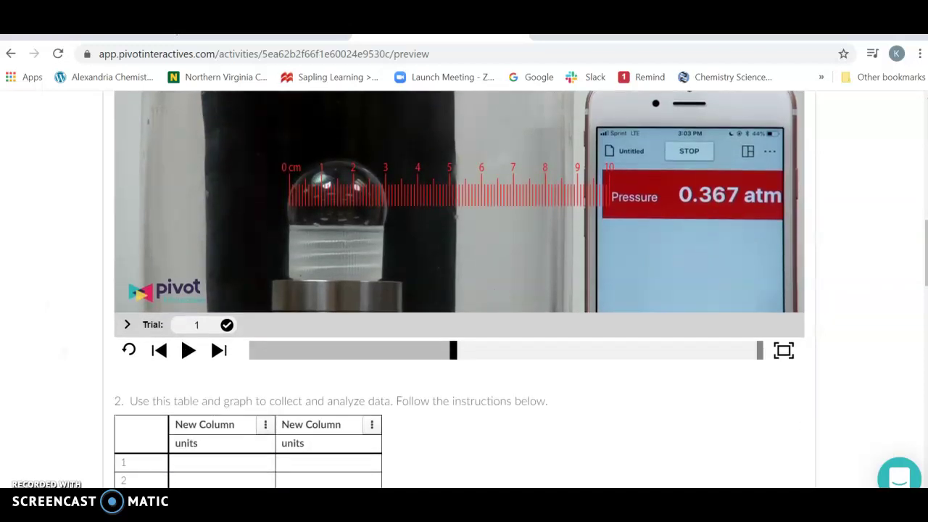
click(234, 417)
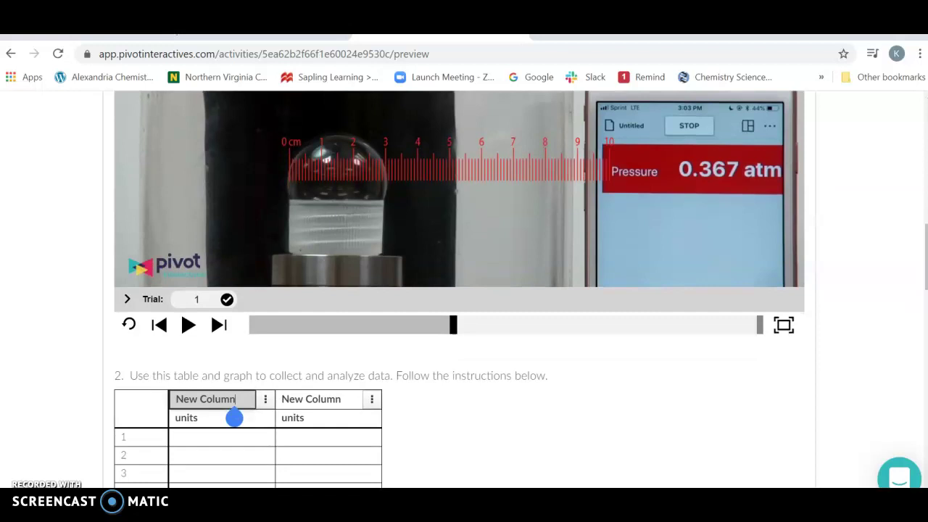
key(BackSpace)
key(BackSpace)
key(BackSpace)
key(BackSpace)
key(BackSpace)
key(BackSpace)
key(BackSpace)
key(BackSpace)
key(BackSpace)
key(BackSpace)
text(Pressure)
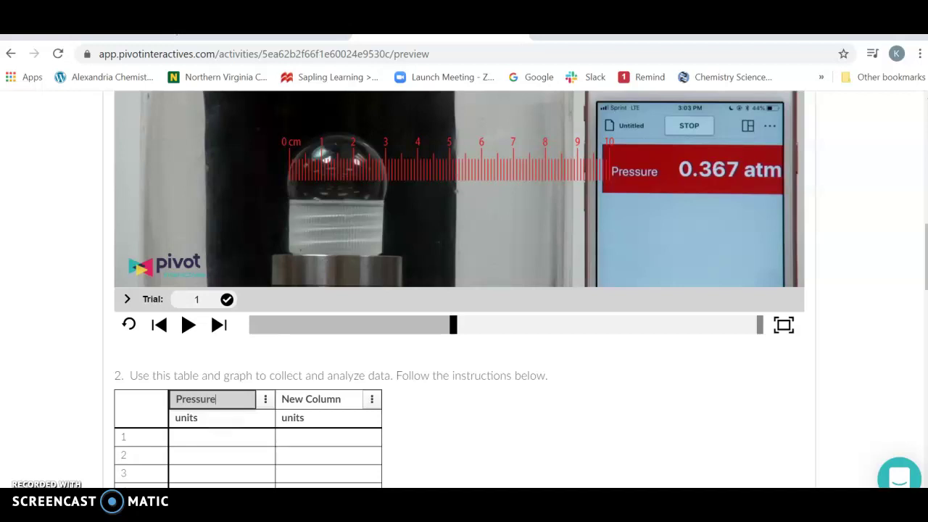
Set the Pressure column's units to atm
click(198, 417)
key(BackSpace)
key(BackSpace)
key(BackSpace)
key(BackSpace)
key(BackSpace)
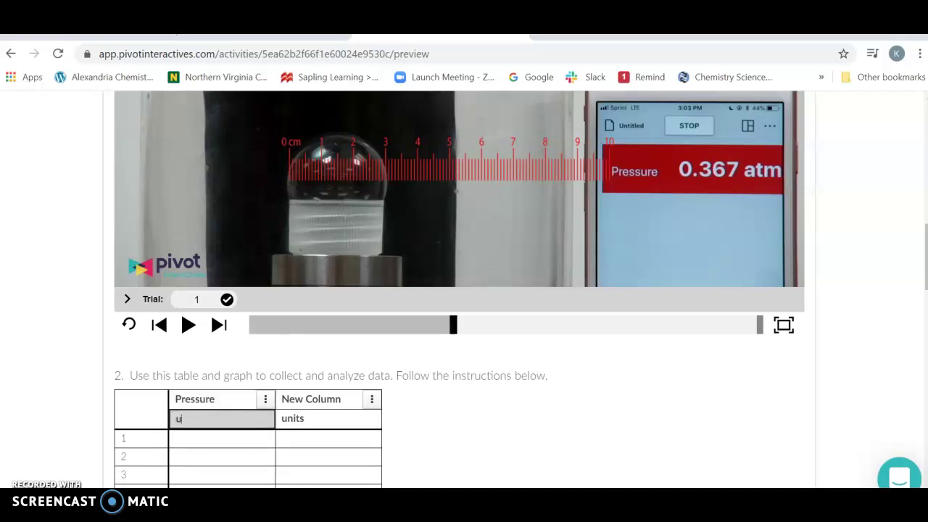
text(atm)
Rename the second column of the data table to diameter
click(341, 418)
key(BackSpace)
key(BackSpace)
key(BackSpace)
key(BackSpace)
key(BackSpace)
key(BackSpace)
key(BackSpace)
key(BackSpace)
key(BackSpace)
key(BackSpace)
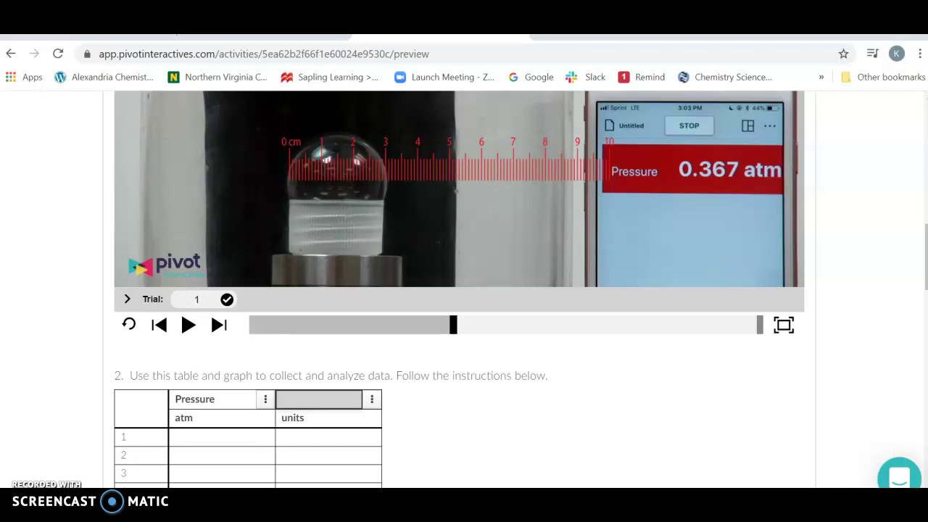
text(diameter)
key(Return)
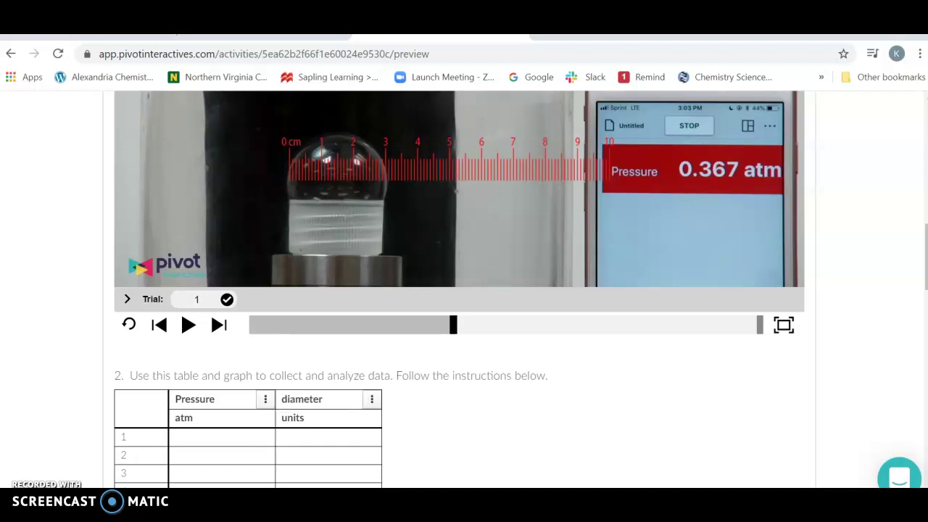
Set the diameter column's units to cm
click(304, 426)
key(BackSpace)
key(BackSpace)
key(BackSpace)
key(BackSpace)
key(BackSpace)
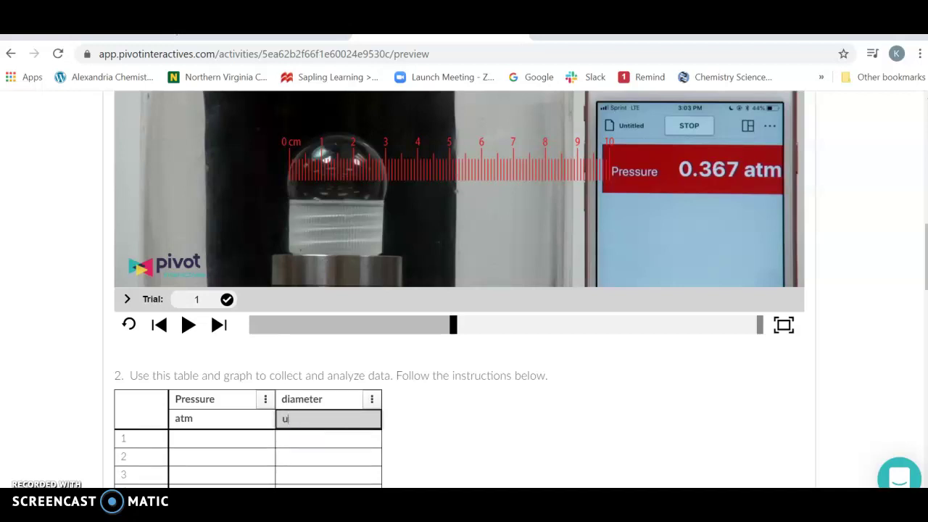
text(ch)
key(BackSpace)
text(m)
Record a pressure of 0.367 atm and a diameter of 3.1 cm in row 1 of the table
click(221, 438)
text(.367)
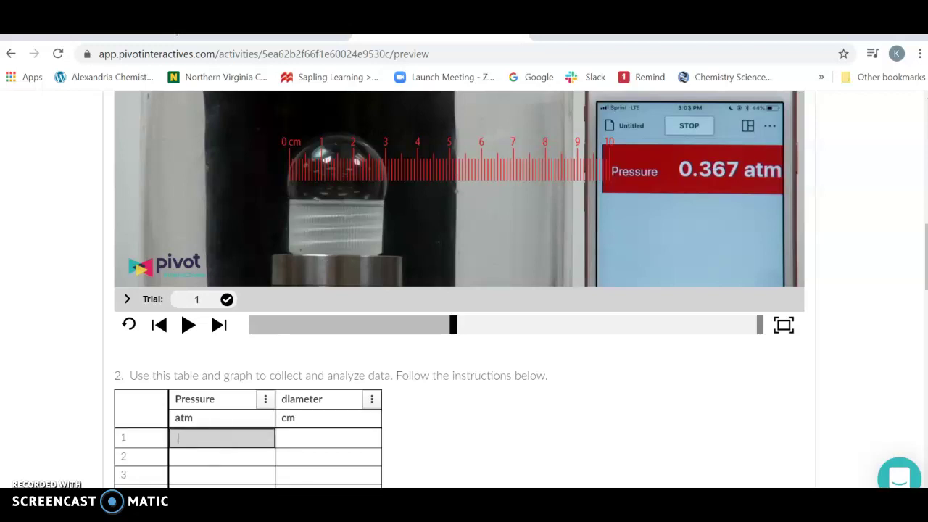
click(329, 440)
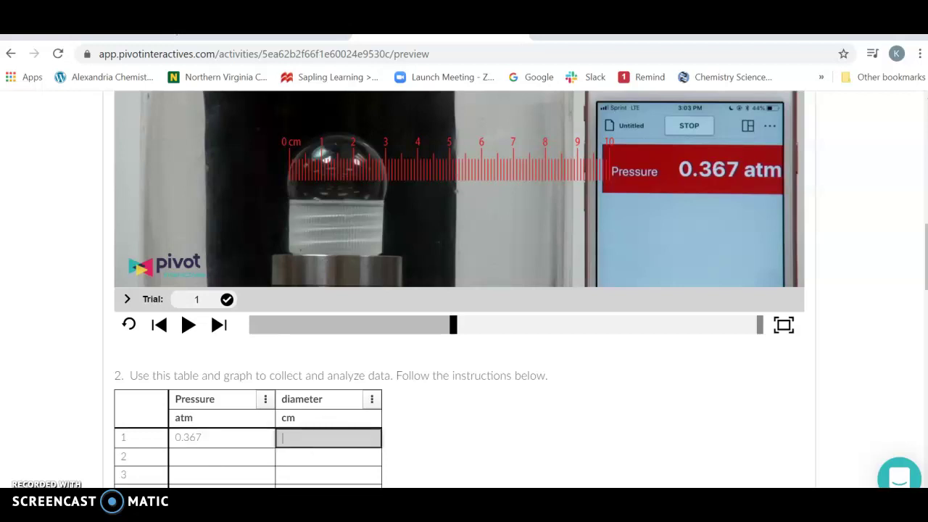
text(3.1)
Advance the video to the 0.248 atm frame and move the ruler's zero to the larger bubble's left edge
click(191, 332)
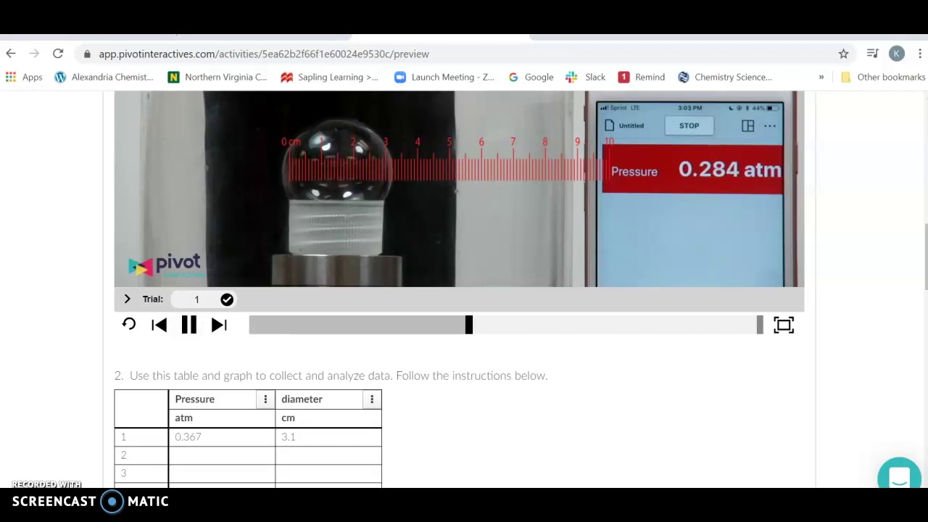
click(192, 332)
drag(293, 143, 282, 131)
drag(437, 155, 438, 156)
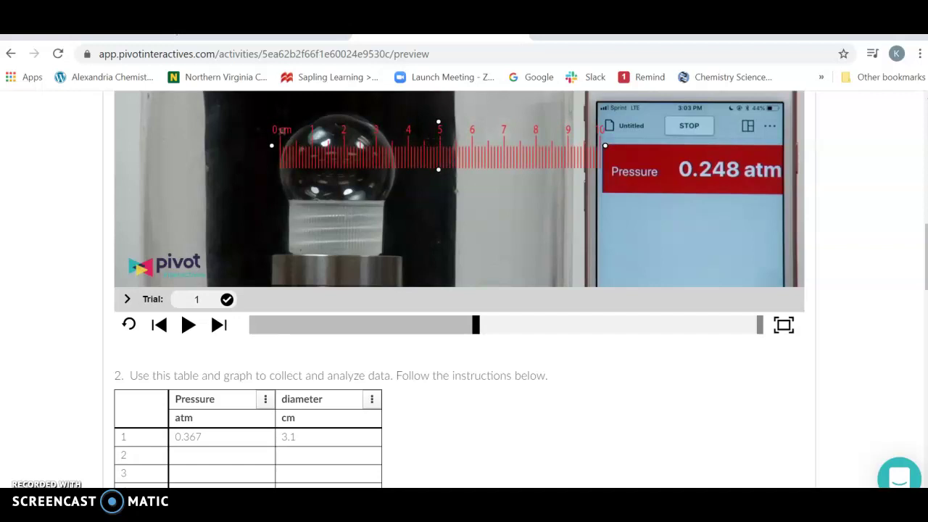
Enter 248 as the pressure and 3.6 cm as the diameter in row 2 of the table
click(202, 455)
text(24)
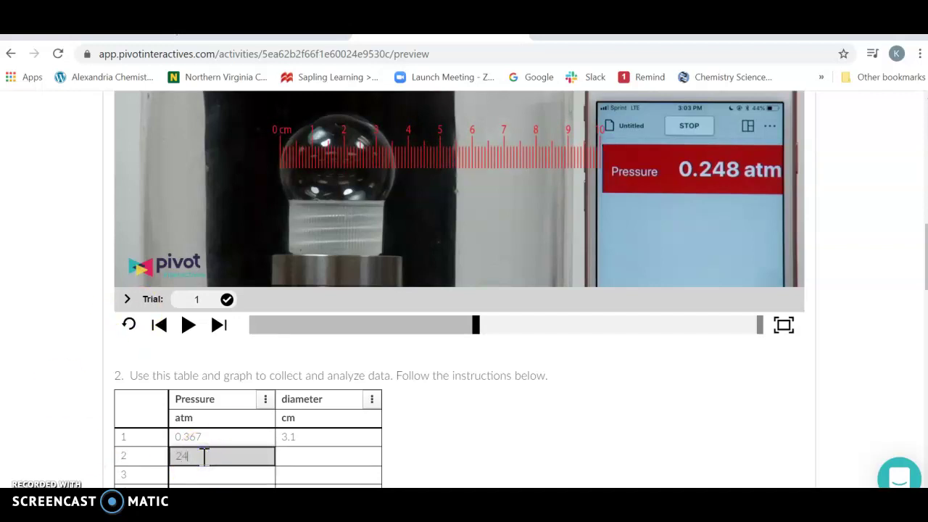
text(8)
click(307, 457)
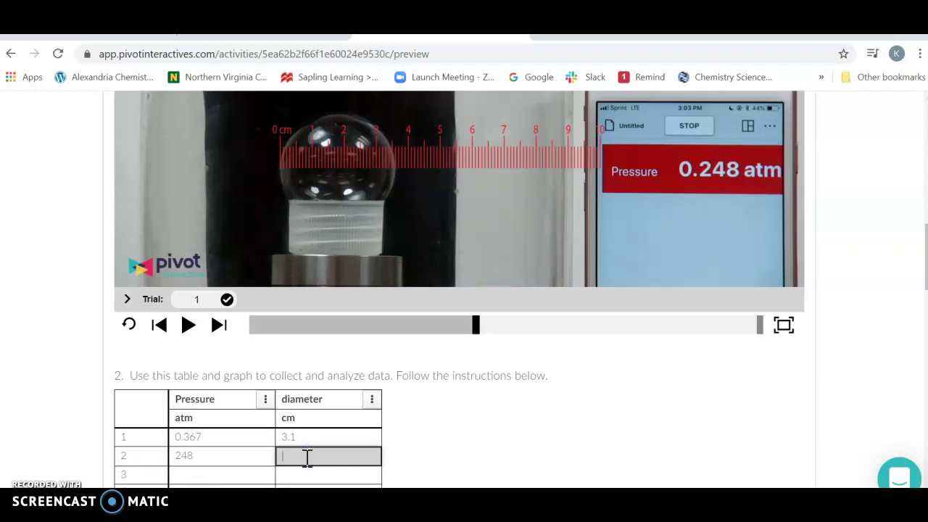
text(3.6)
click(237, 475)
Advance the video to the 0.189 atm frame and shift the ruler to start at the bubble's left edge
click(189, 327)
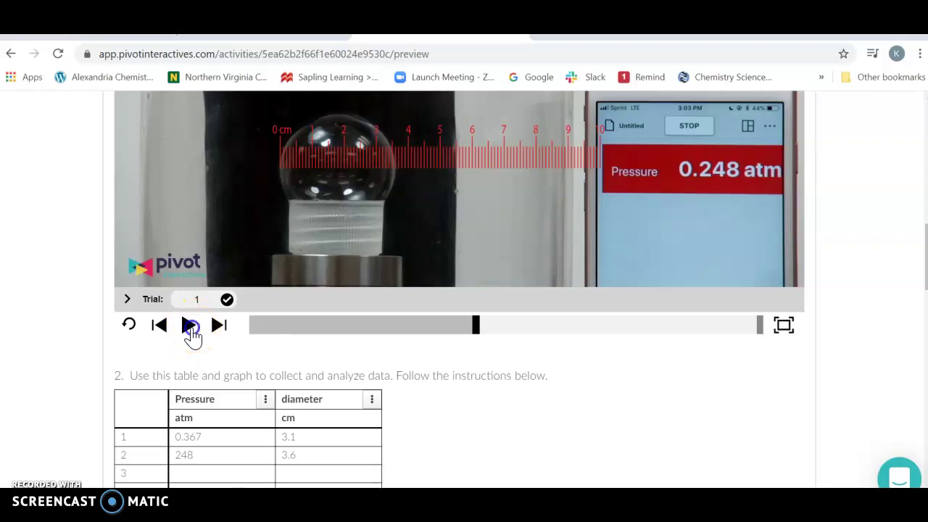
click(189, 326)
drag(338, 152, 332, 148)
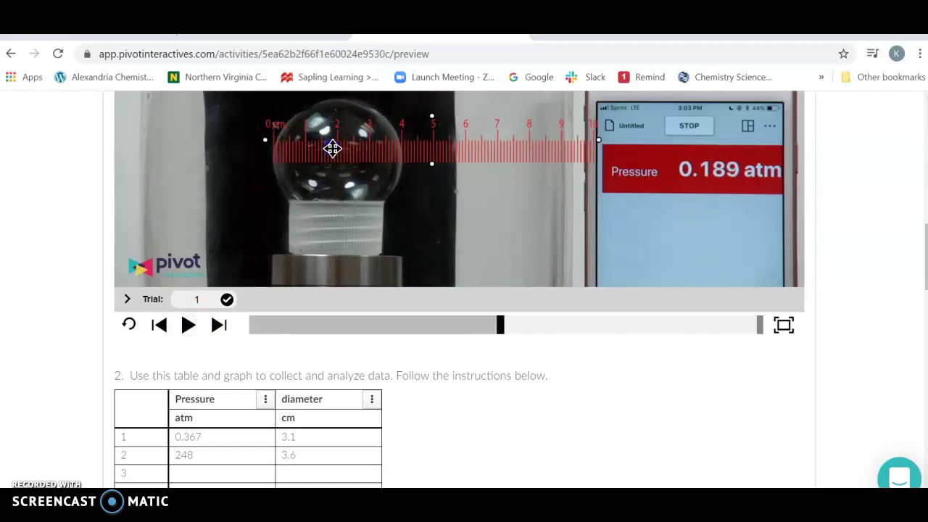
Record a pressure of 0.189 atm and a diameter of 4.0 cm in row 3 of the table
click(201, 474)
text(1)
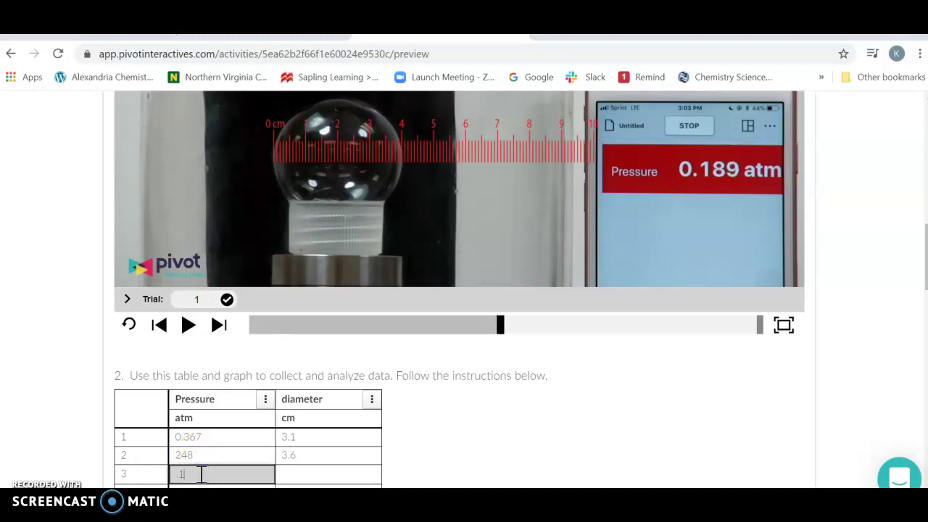
text(89)
click(313, 477)
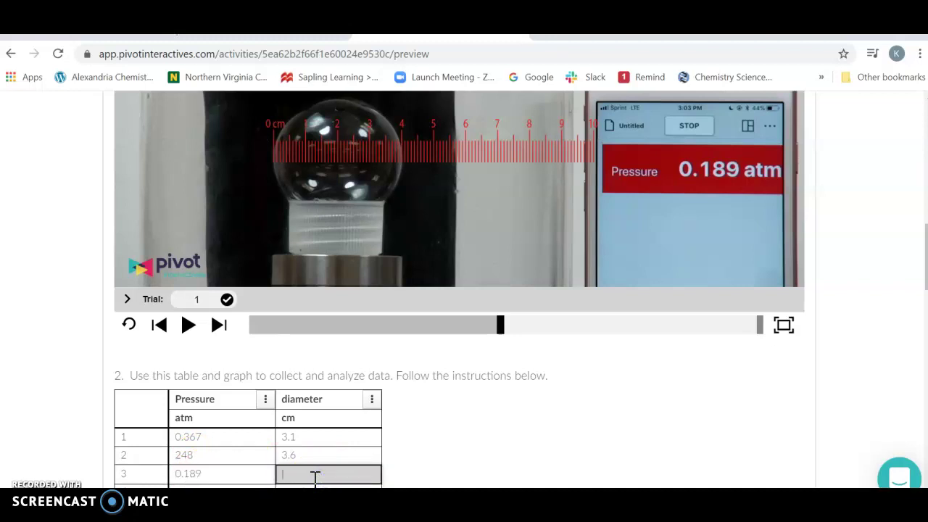
text(4.0)
click(319, 477)
click(744, 440)
Plot diameter on Vertical Axis 1 of the graph, against Pressure on the horizontal axis
scroll(464, 290, down, 5)
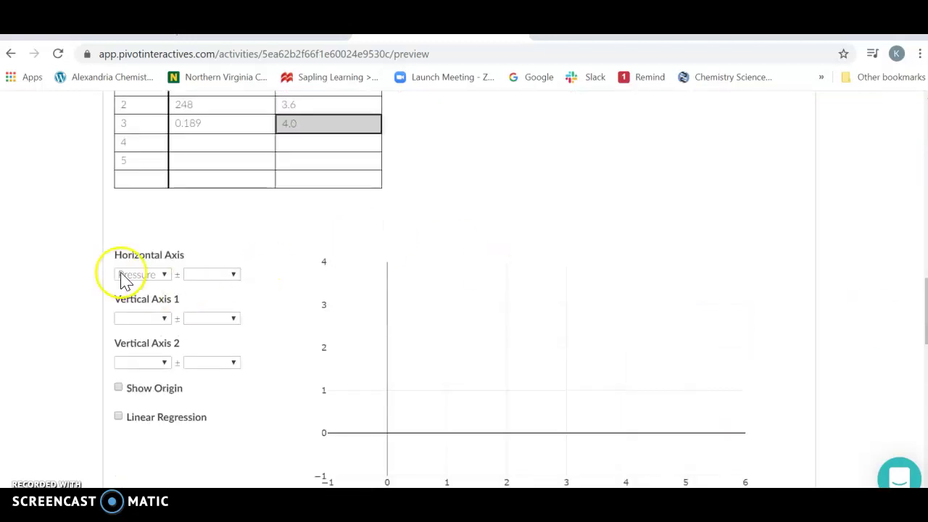
click(165, 318)
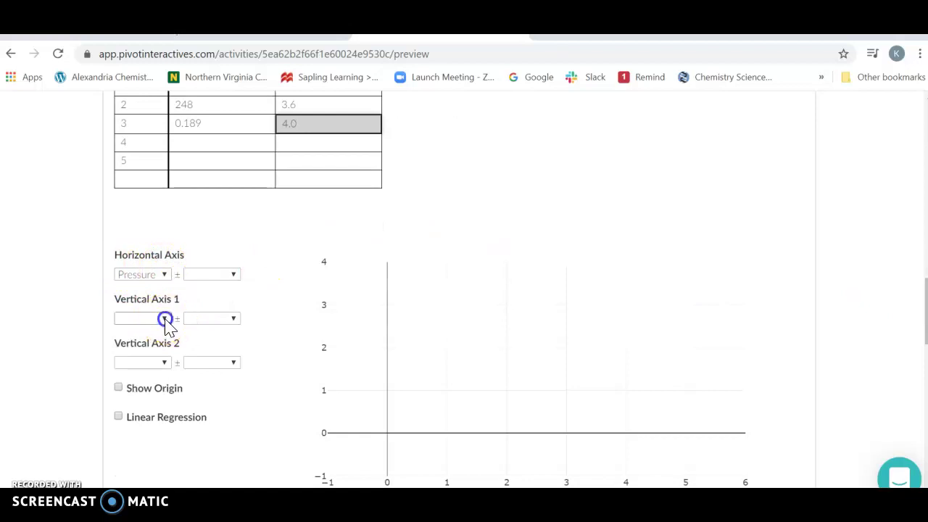
click(145, 382)
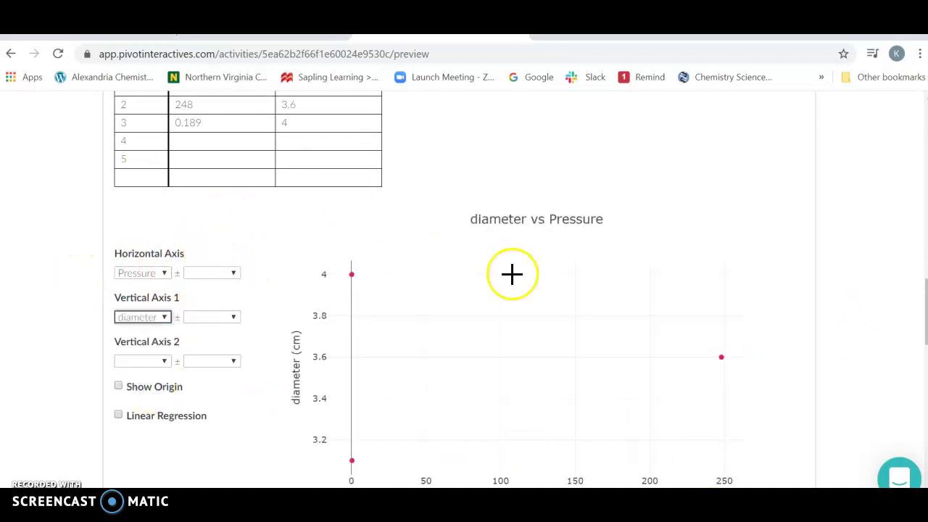
scroll(464, 290, down, 1)
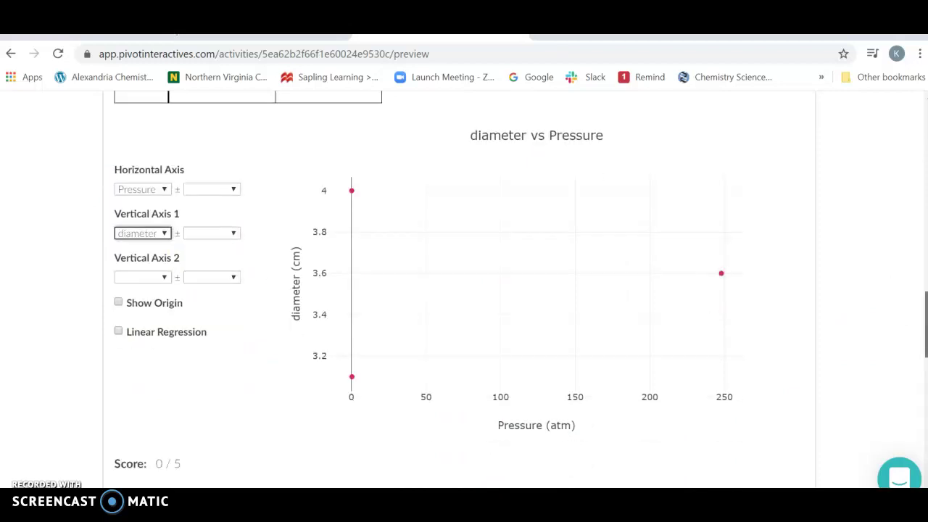
Correct the pressure in row 2 of the table to 0.248 atm
scroll(464, 290, up, 3)
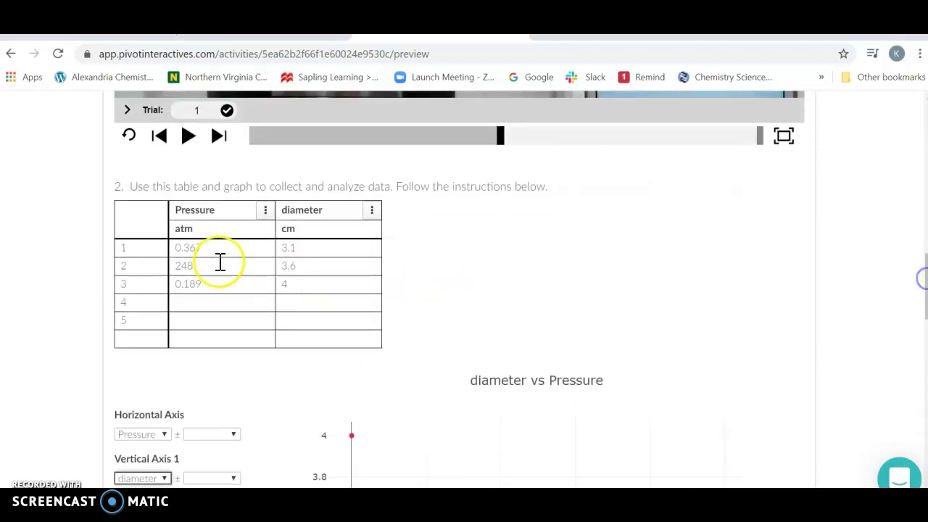
click(172, 266)
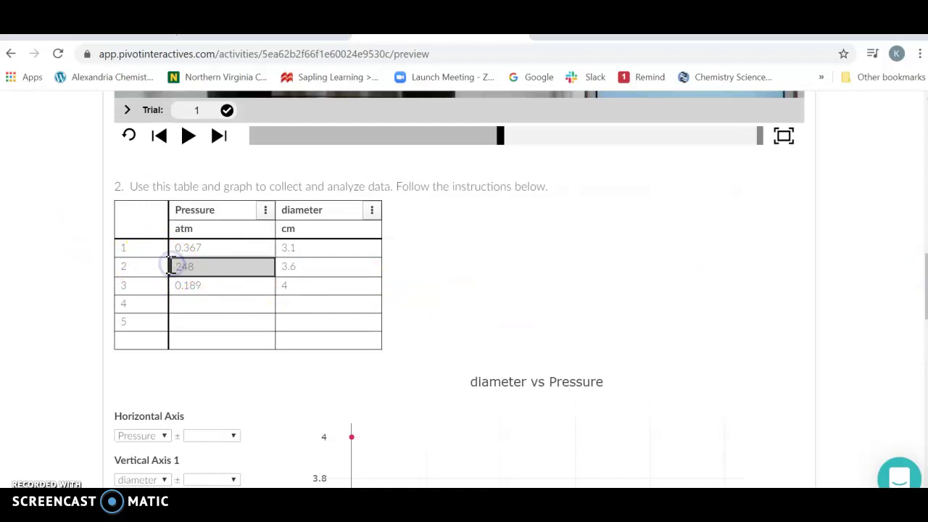
click(500, 259)
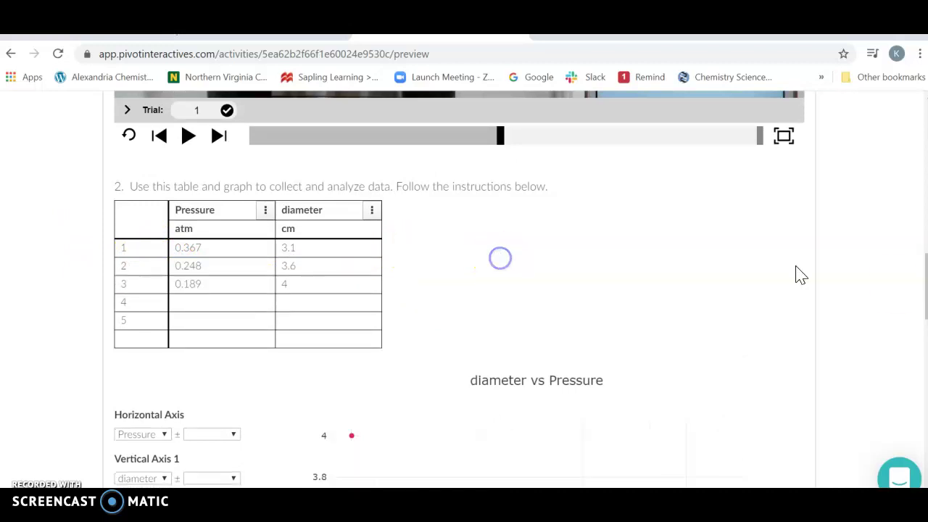
Try a linear regression on the diameter vs Pressure graph, turn it off again, and return to the data table
drag(924, 272, 926, 327)
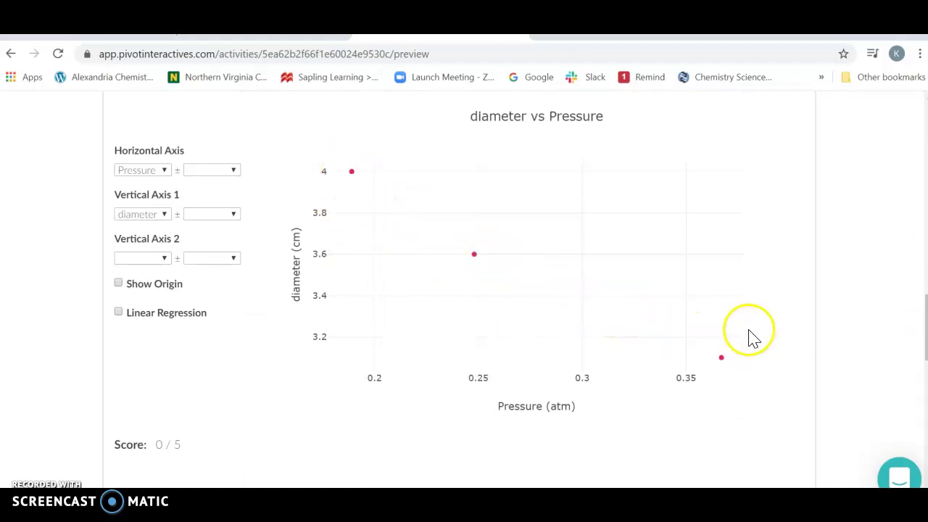
click(118, 313)
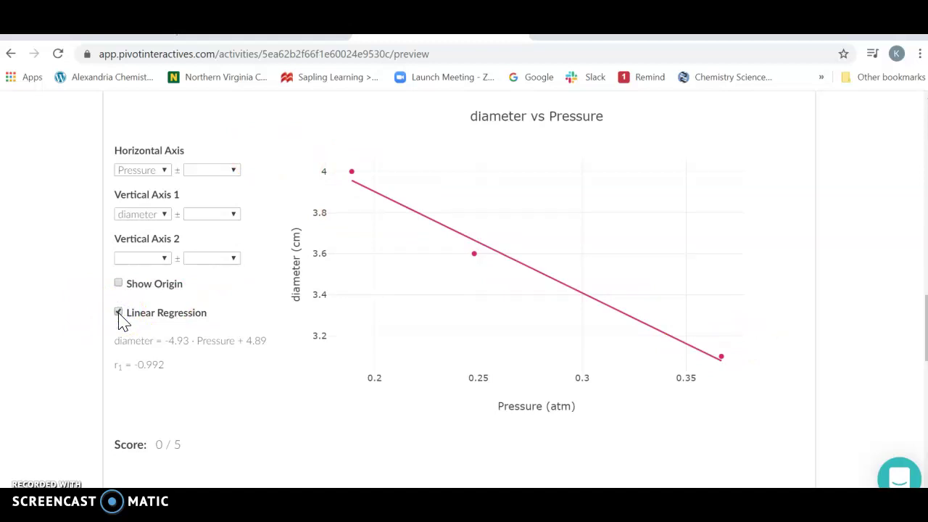
click(119, 313)
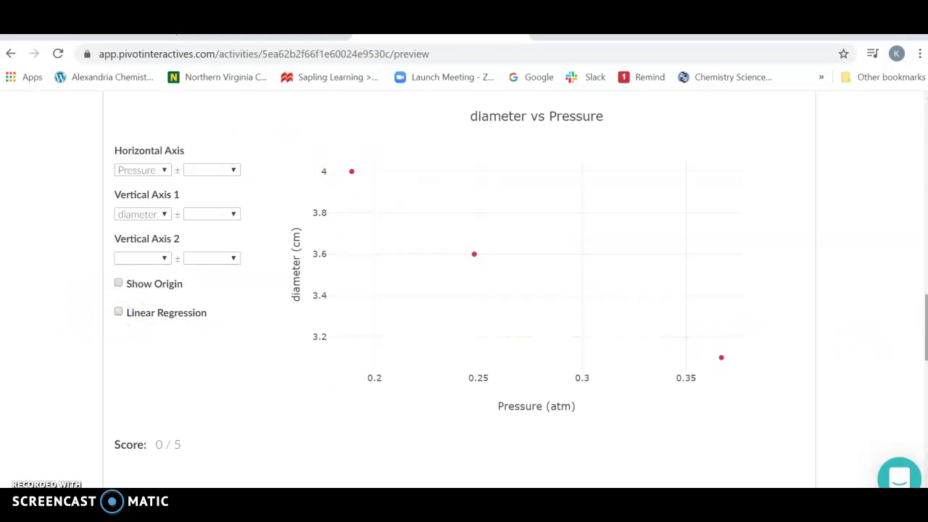
scroll(464, 290, up, 1)
scroll(464, 290, up, 3)
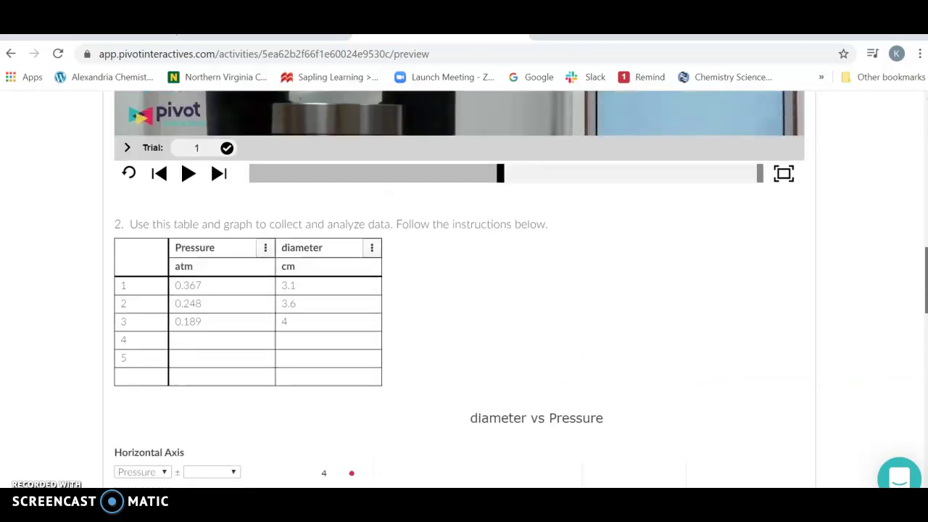
Review the graph and the prompts of questions 3 and 4 on describing the method and the results
scroll(464, 290, down, 5)
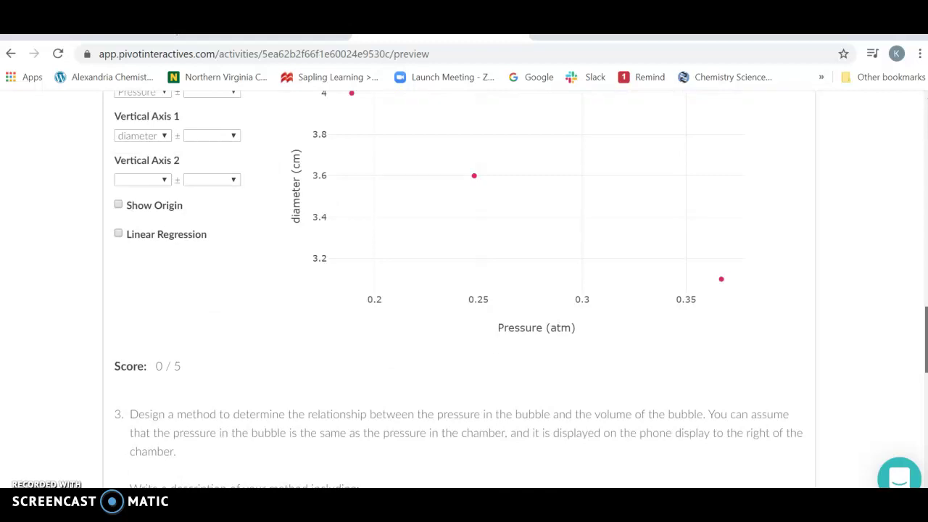
scroll(464, 290, down, 1)
scroll(464, 290, down, 2)
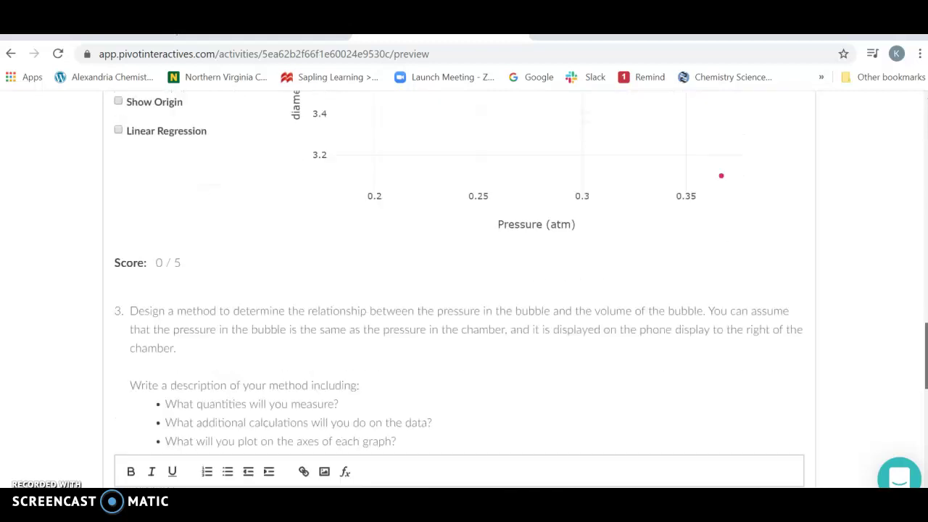
scroll(464, 290, down, 1)
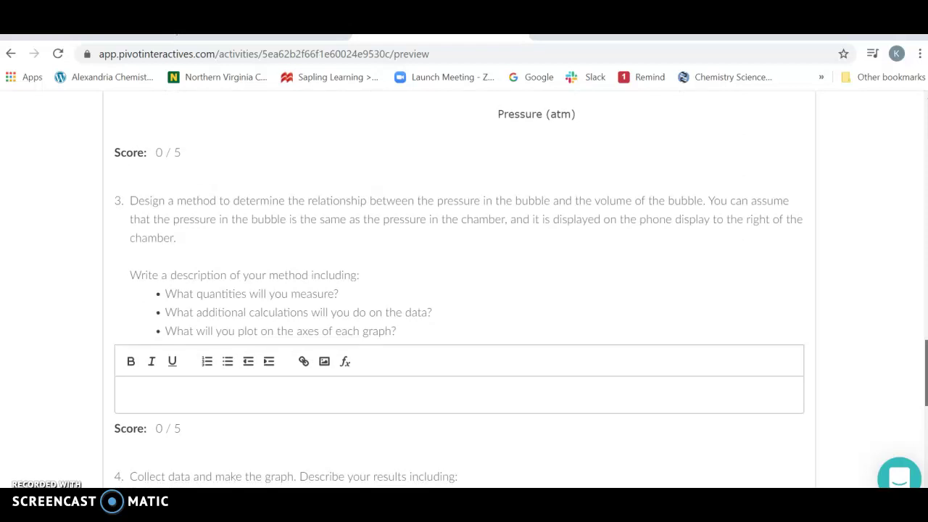
scroll(459, 286, down, 2)
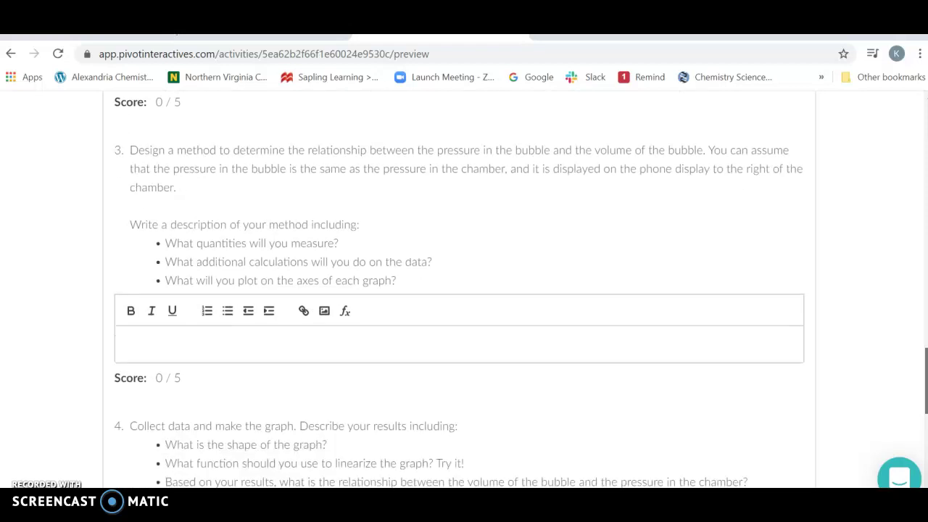
scroll(459, 287, down, 2)
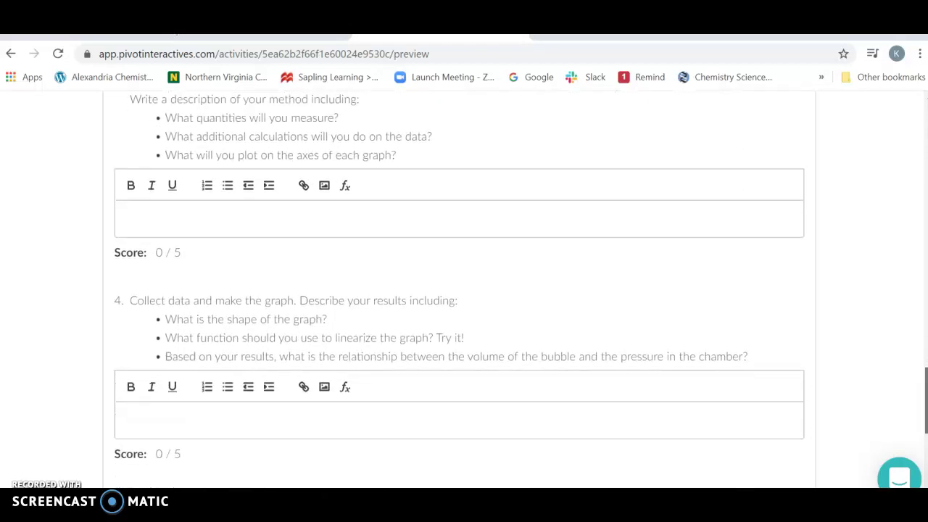
drag(926, 400, 897, 255)
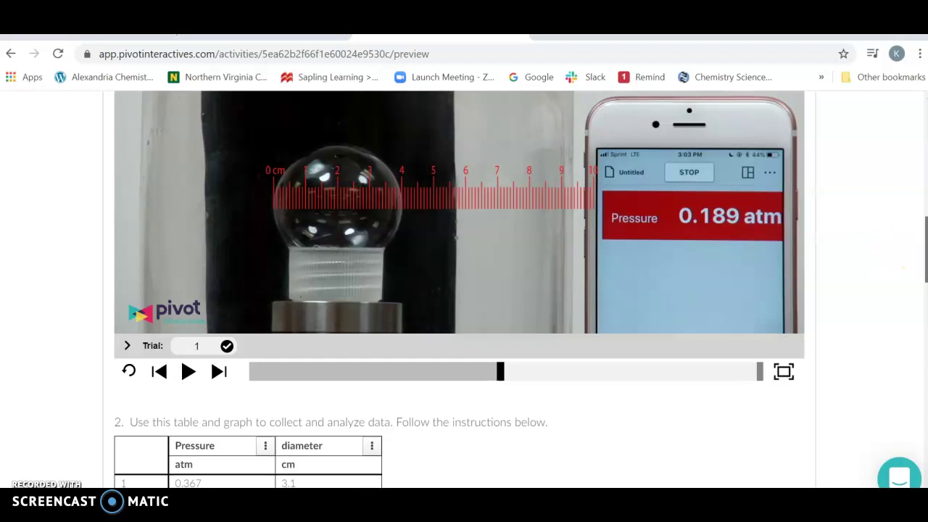
Insert a column to the right of the diameter column and name it volume
scroll(459, 289, down, 1)
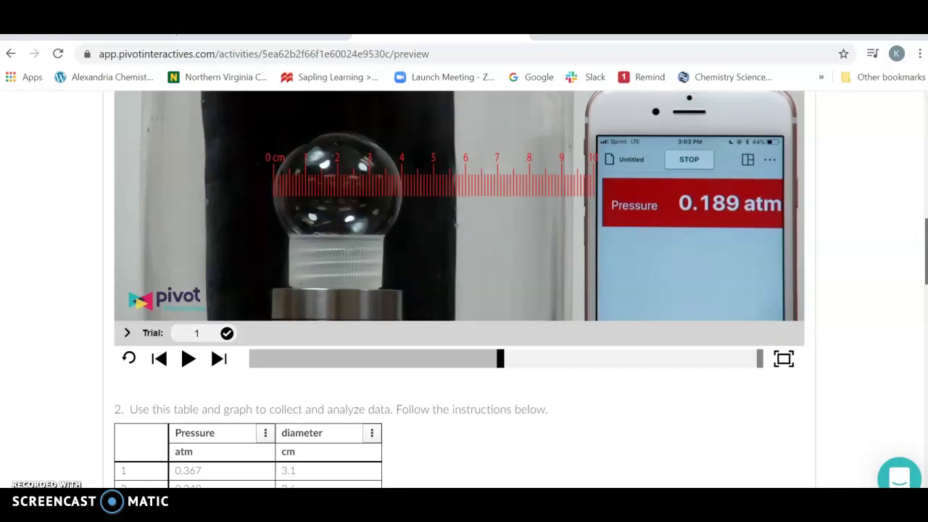
scroll(911, 259, down, 3)
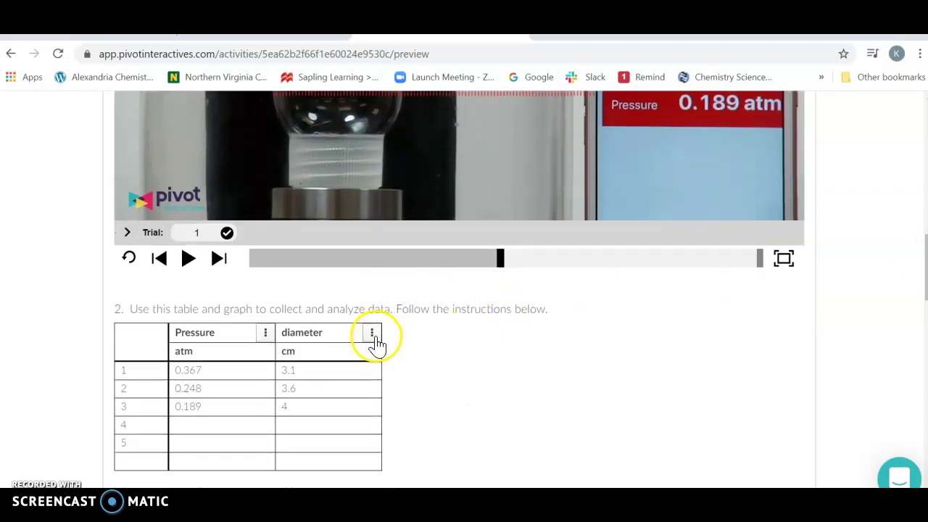
click(372, 335)
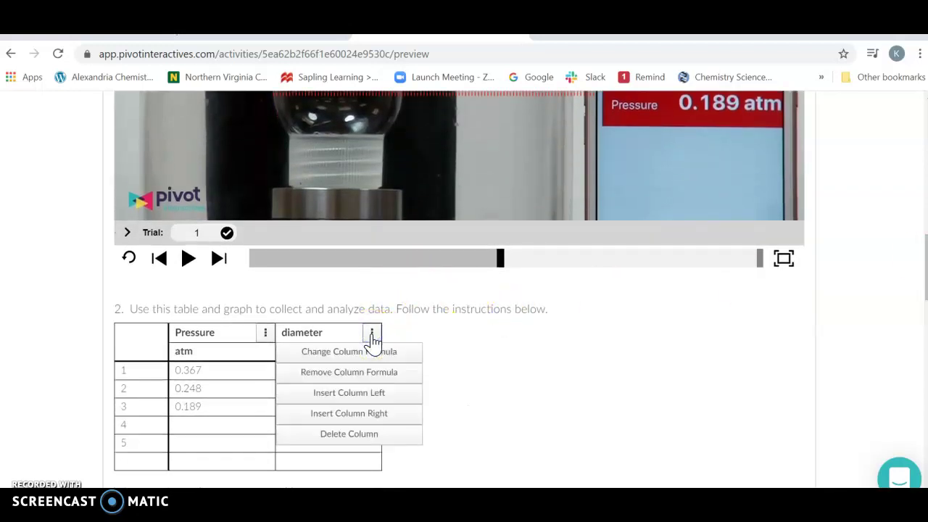
click(368, 412)
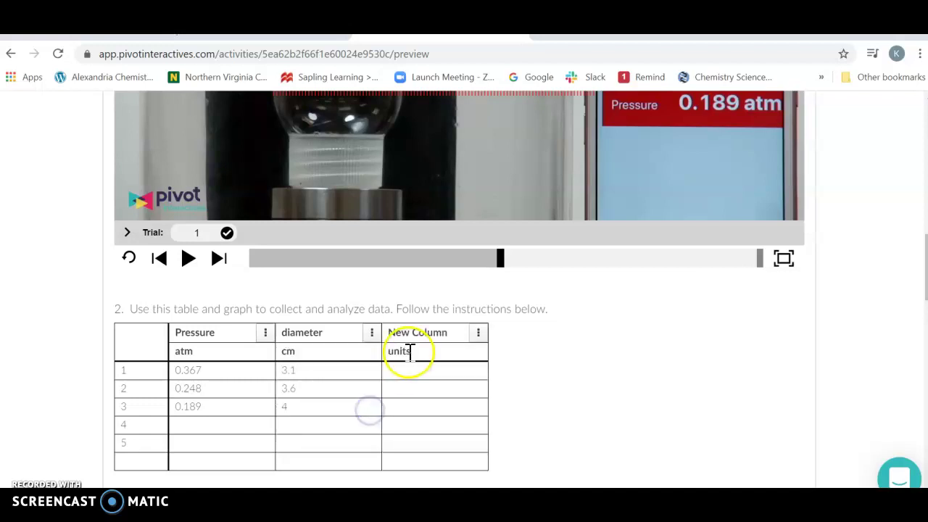
click(455, 332)
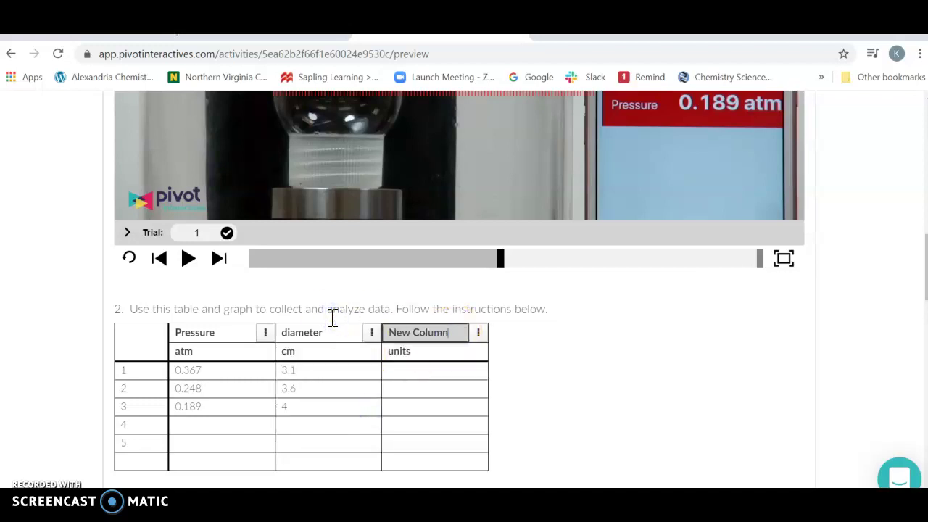
key(ctrl+a)
key(BackSpace)
text(vol)
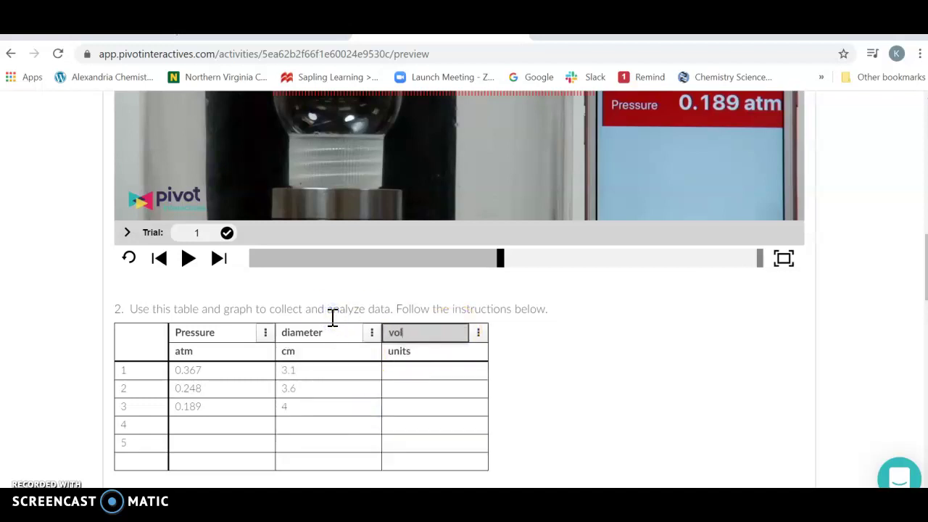
text(ume)
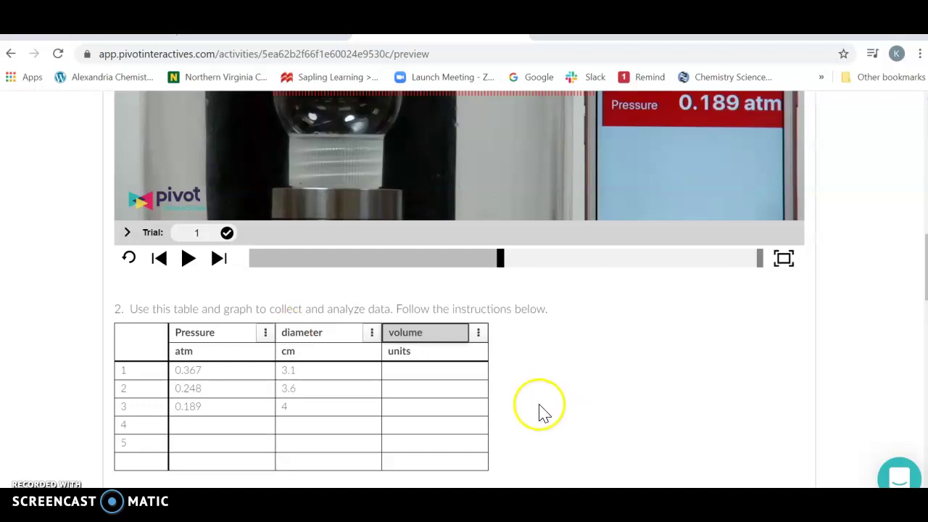
Set the unit of the volume column to cm3
click(419, 371)
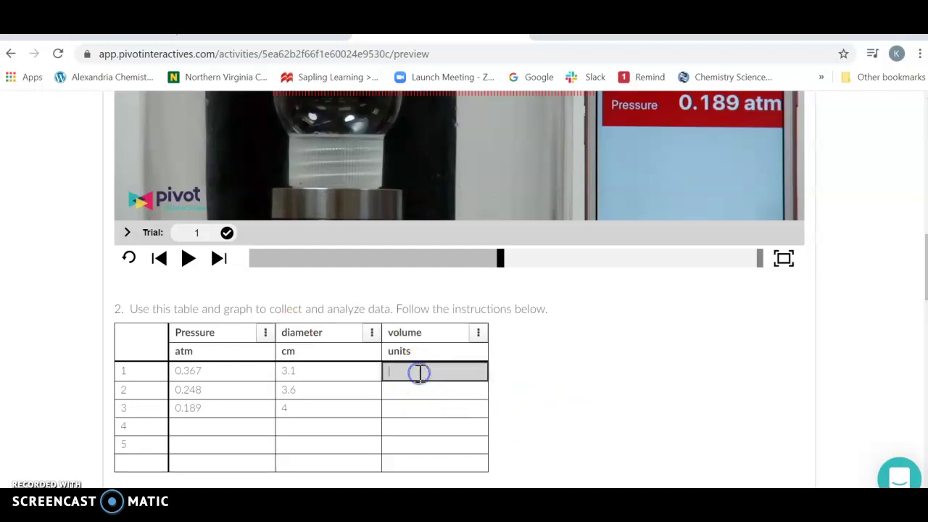
click(479, 332)
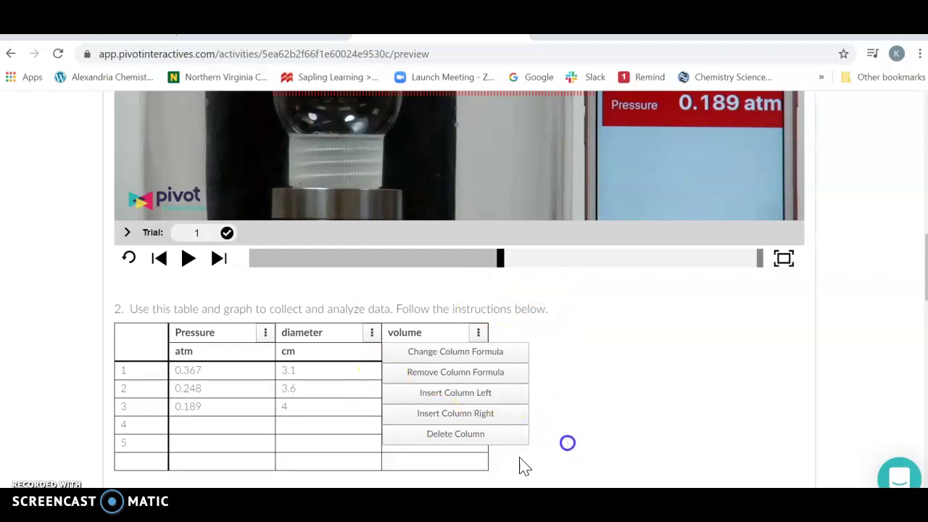
click(431, 462)
click(403, 371)
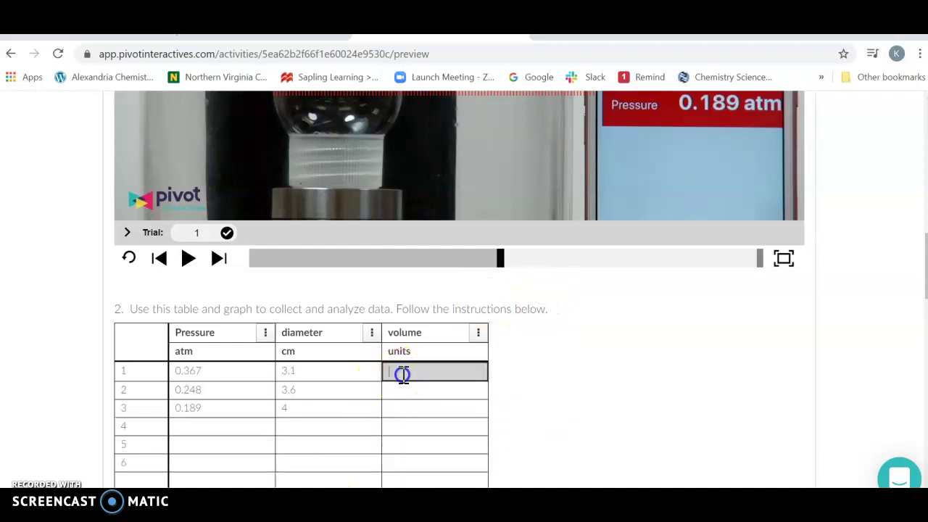
click(400, 353)
text(unit)
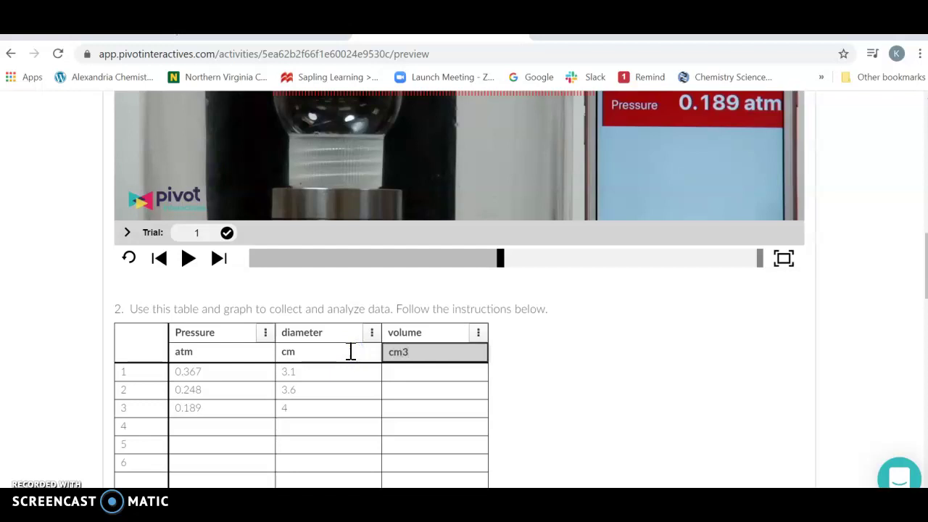
click(418, 375)
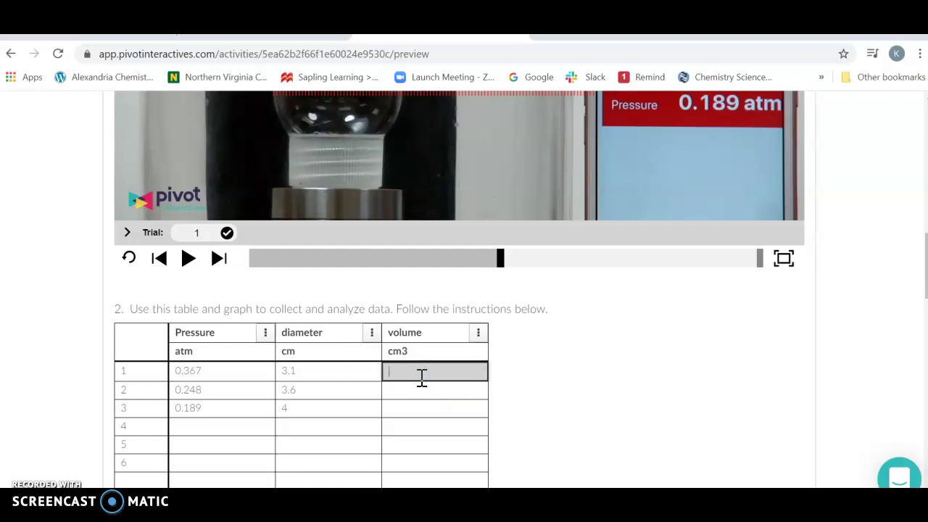
Insert a column to the right of the volume column and name it 1/V
scroll(818, 348, down, 7)
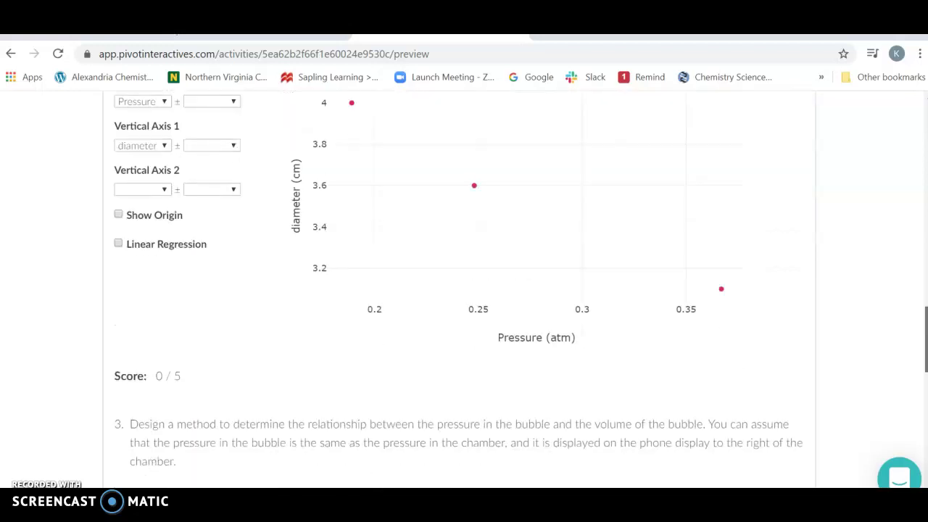
drag(925, 351, 923, 281)
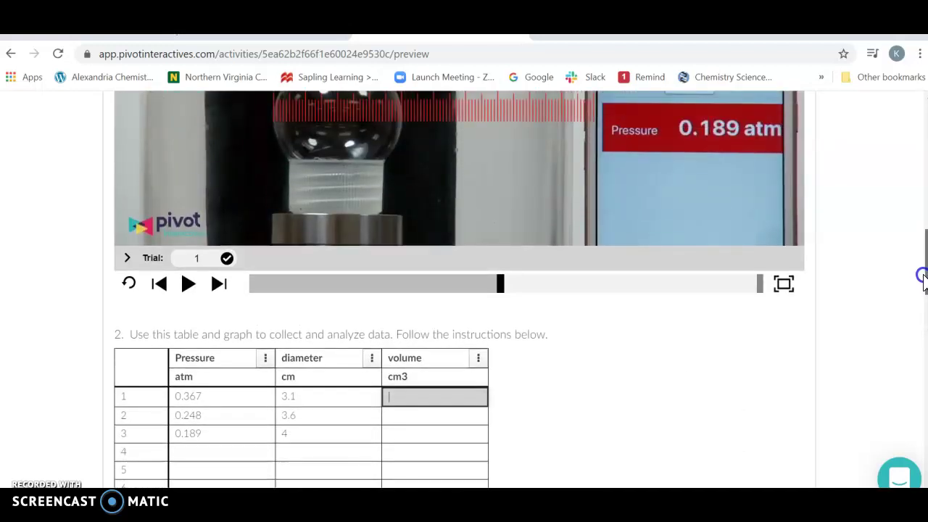
drag(924, 281, 924, 269)
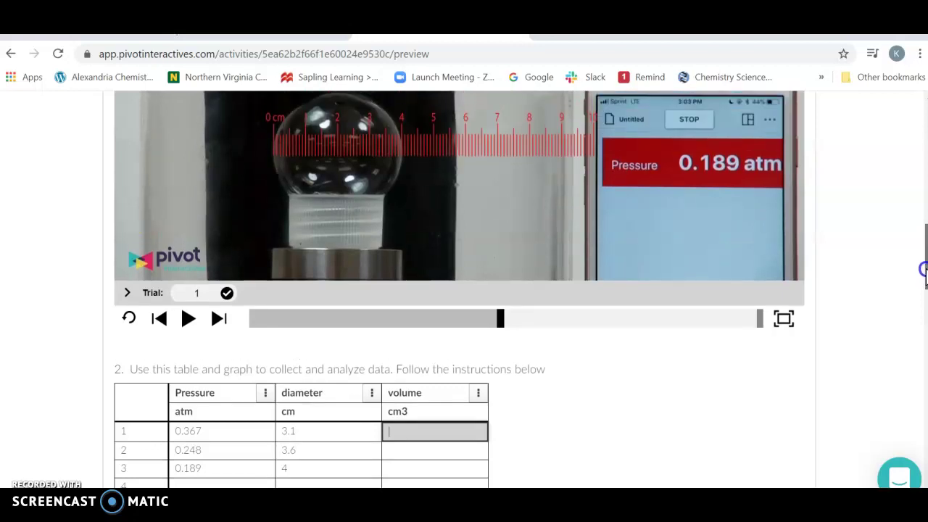
click(478, 392)
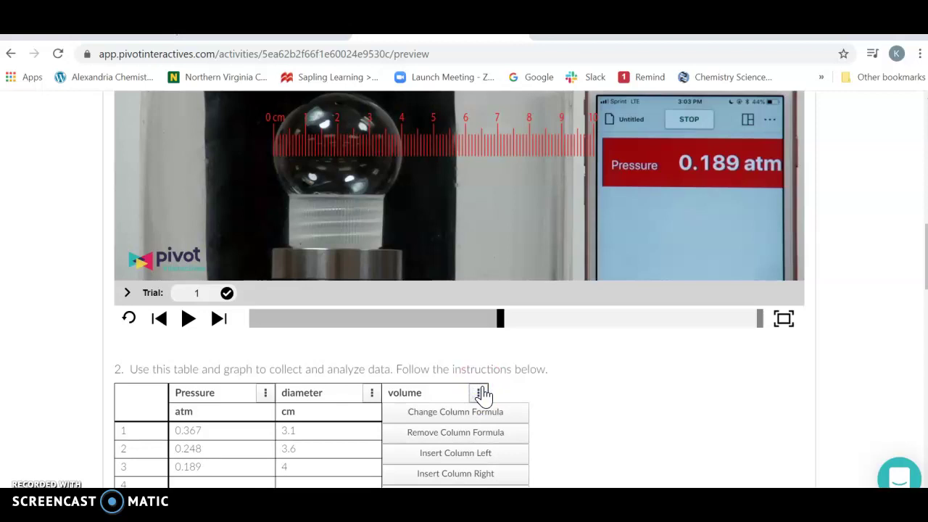
click(503, 473)
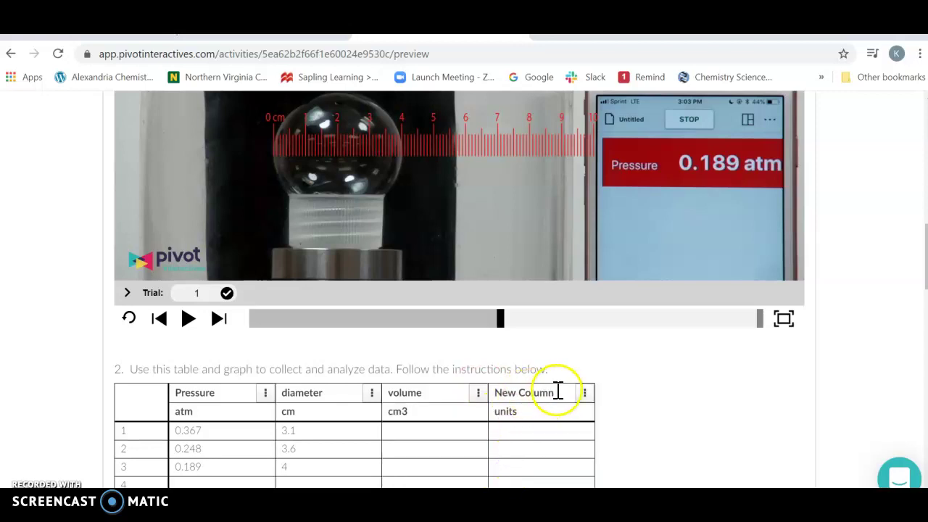
click(557, 392)
key(BackSpace)
key(BackSpace)
key(BackSpace)
key(BackSpace)
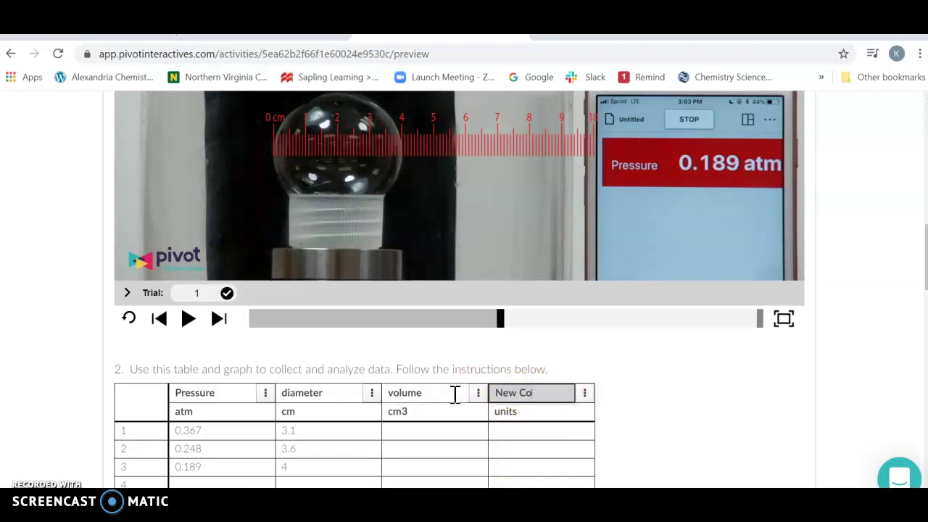
key(BackSpace)
key(BackSpace)
key(BackSpace)
key(BackSpace)
key(BackSpace)
key(BackSpace)
click(450, 394)
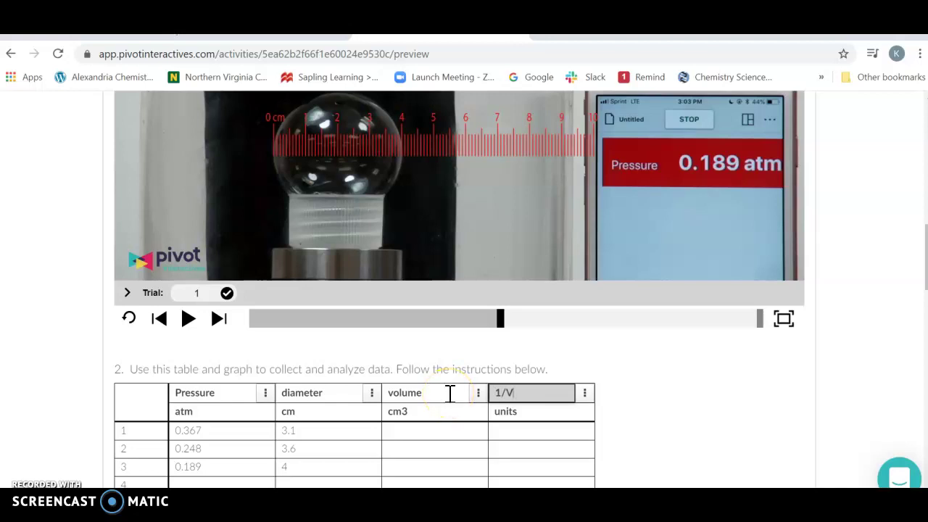
click(423, 430)
click(424, 433)
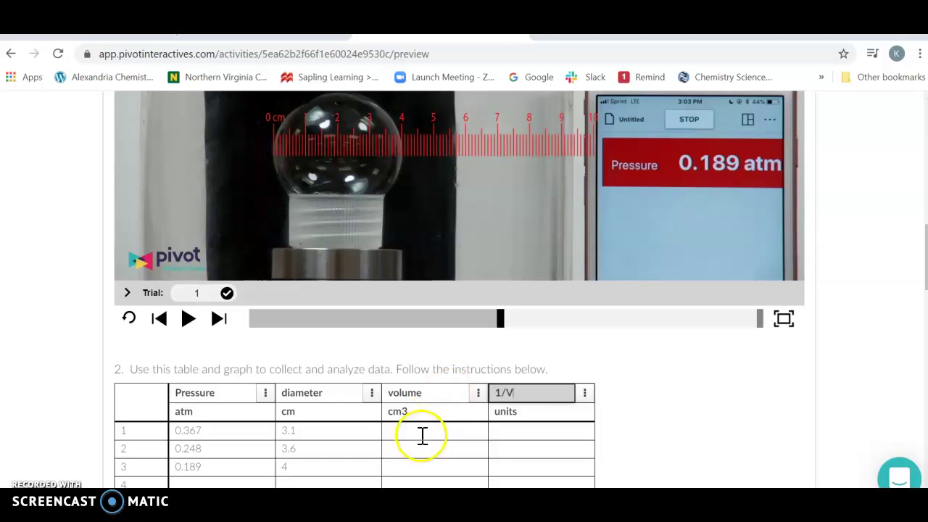
Extend the volume column's unit entry with the sphere formula so it reads 4/3 (pi) r^3 (cm3)
click(392, 411)
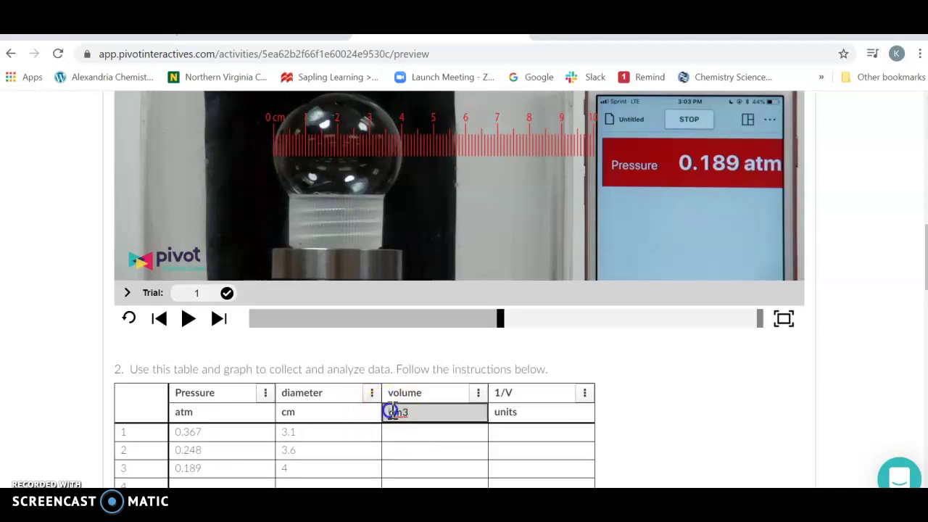
text(4/3 (pi) )
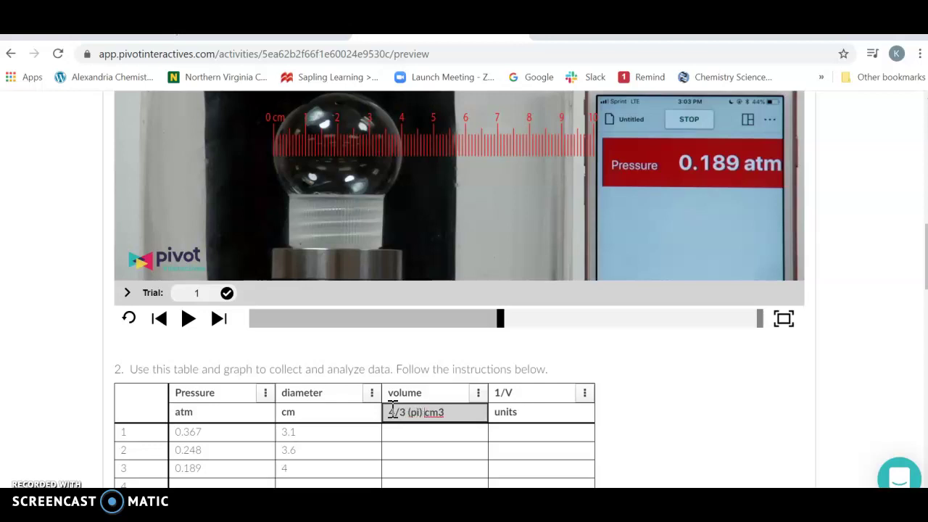
text(r^3 ()
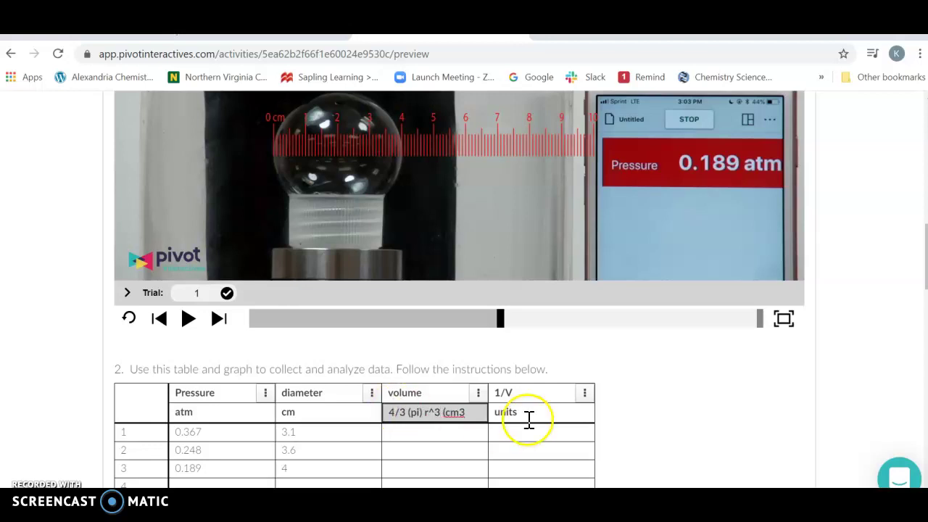
click(472, 410)
text())
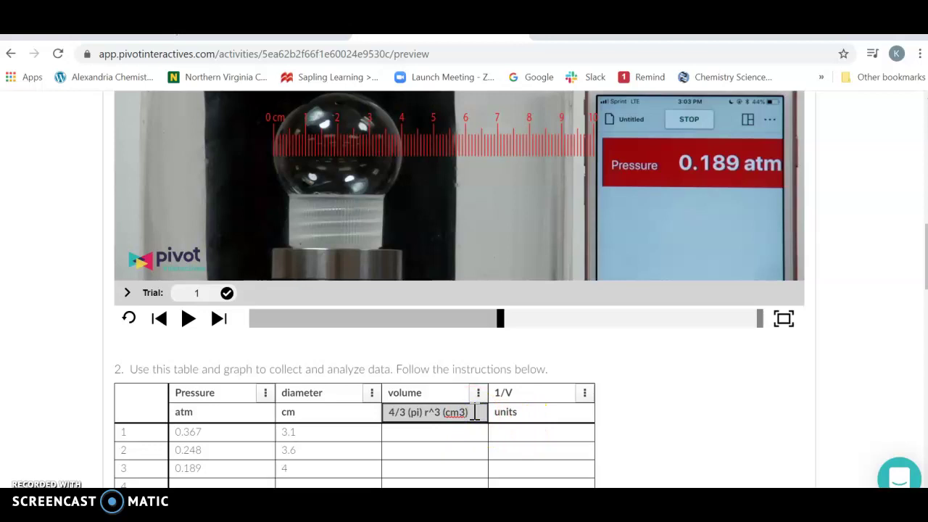
Set the unit of the 1/V column to 1/cm3
click(526, 414)
key(BackSpace)
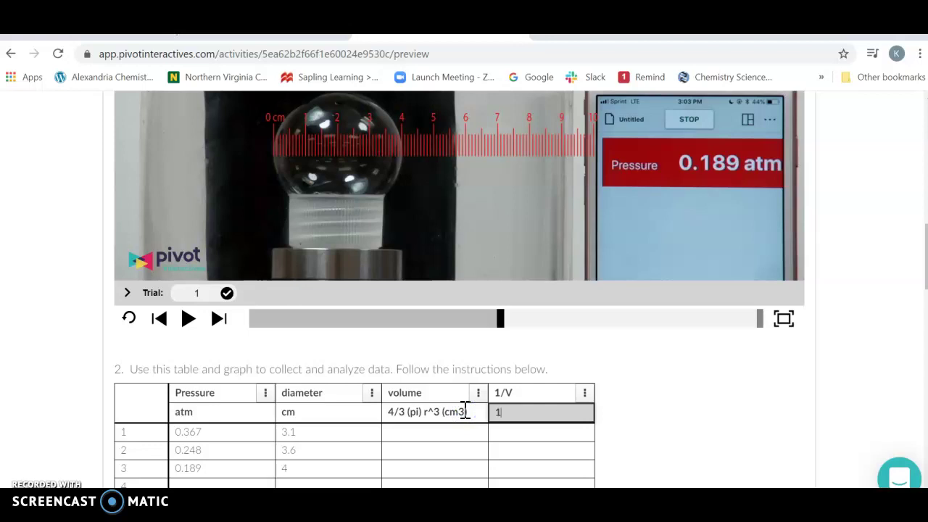
text(1/cm3)
scroll(464, 290, down, 5)
scroll(460, 300, down, 3)
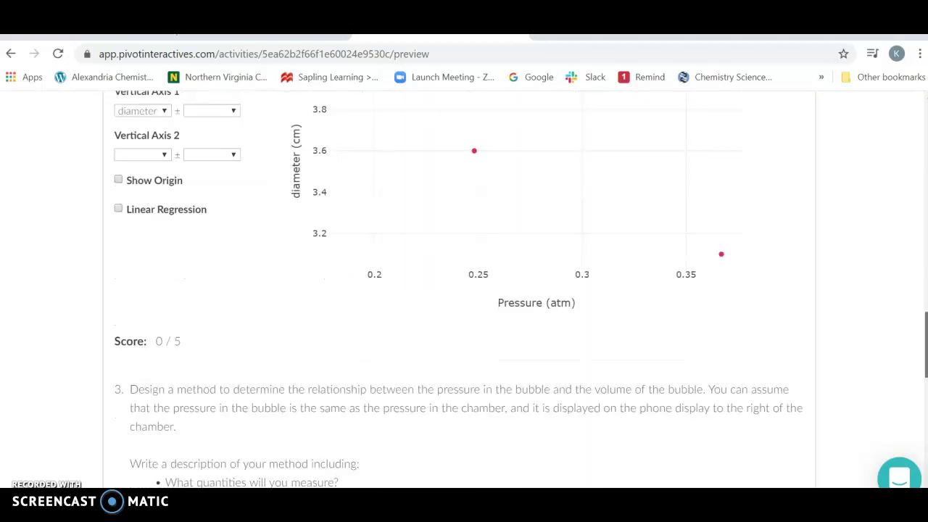